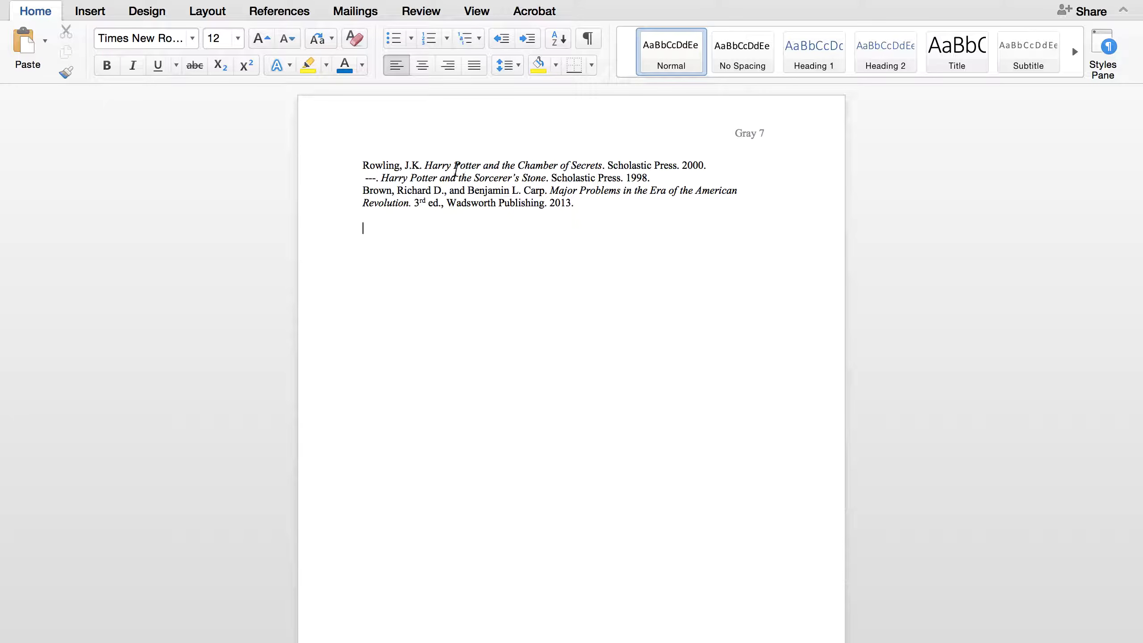
{"action": "left_click_drag", "start_coordinate": [364, 165], "coordinate": [707, 165]}
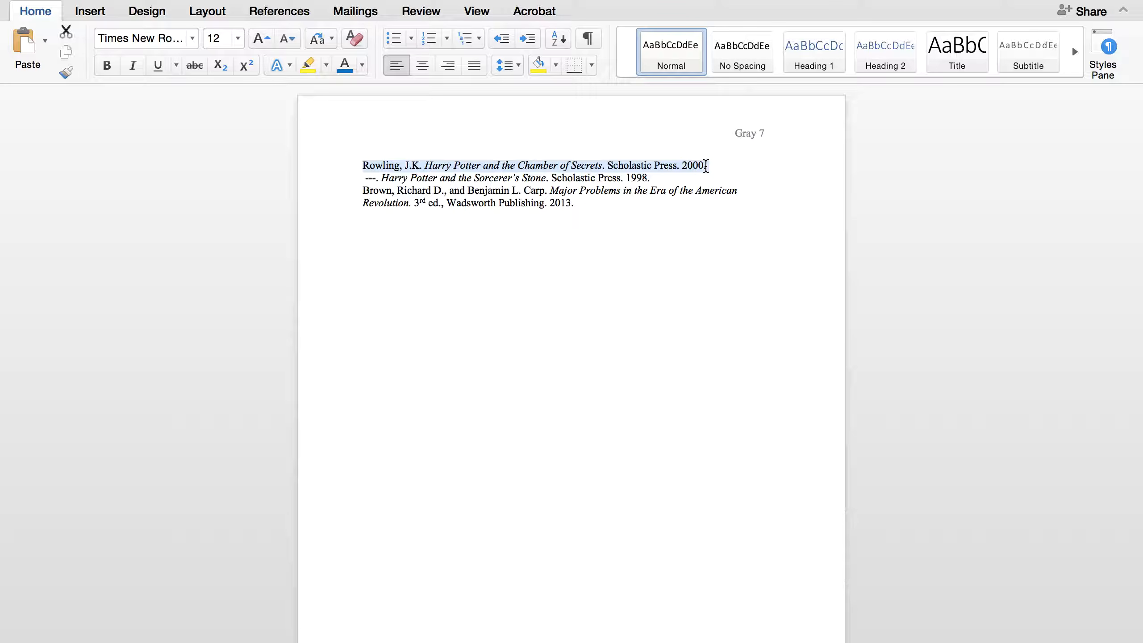
{"action": "left_click_drag", "start_coordinate": [382, 176], "coordinate": [668, 176]}
{"action": "left_click_drag", "start_coordinate": [367, 189], "coordinate": [679, 209]}
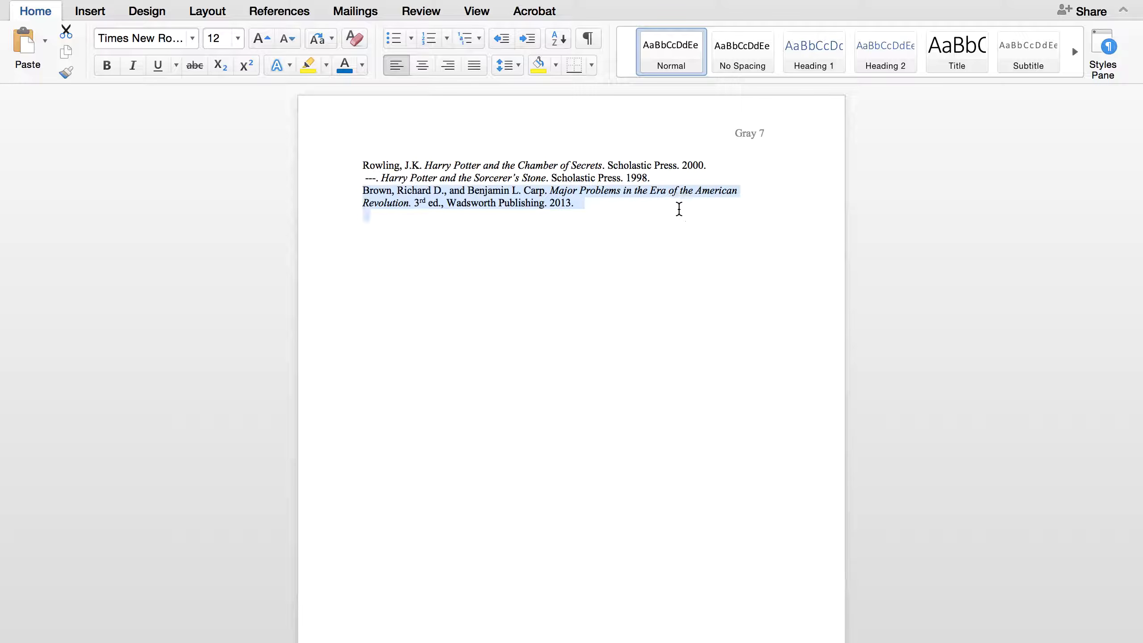
{"action": "left_click", "coordinate": [581, 280]}
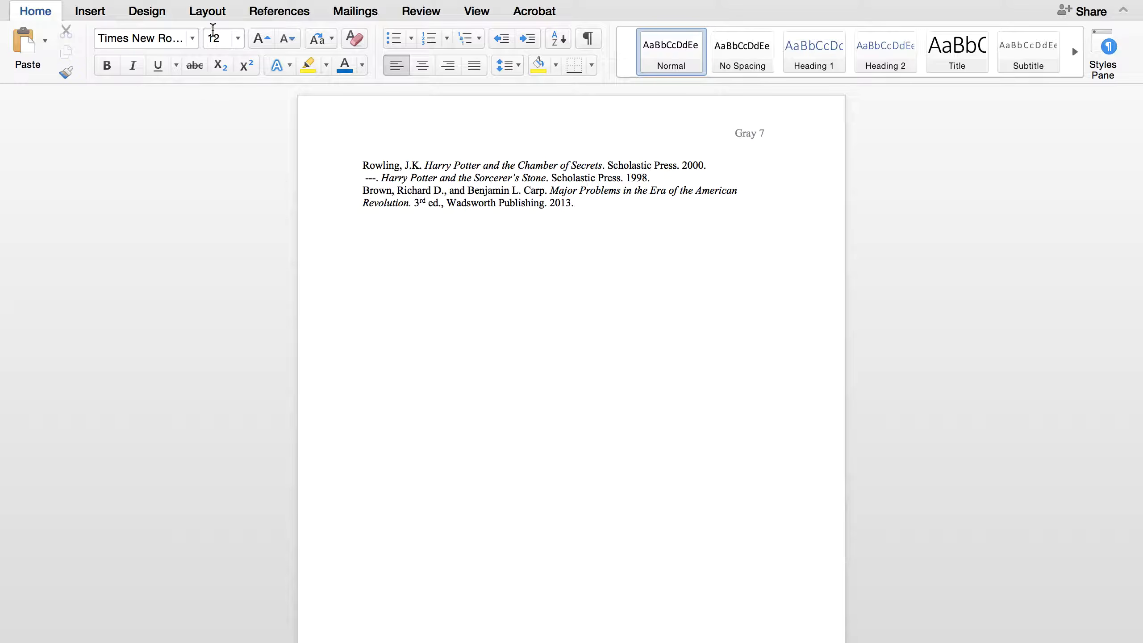
Step: Check the page margin presets for the Normal setting with 1" on all sides
{"action": "left_click", "coordinate": [204, 13]}
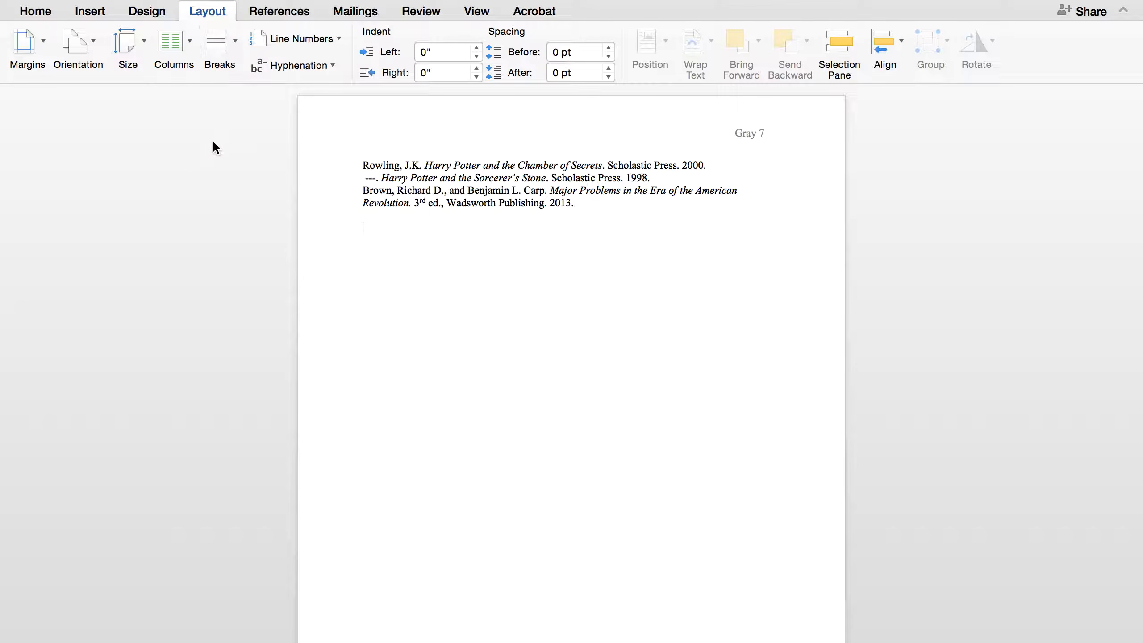
{"action": "left_click", "coordinate": [42, 48]}
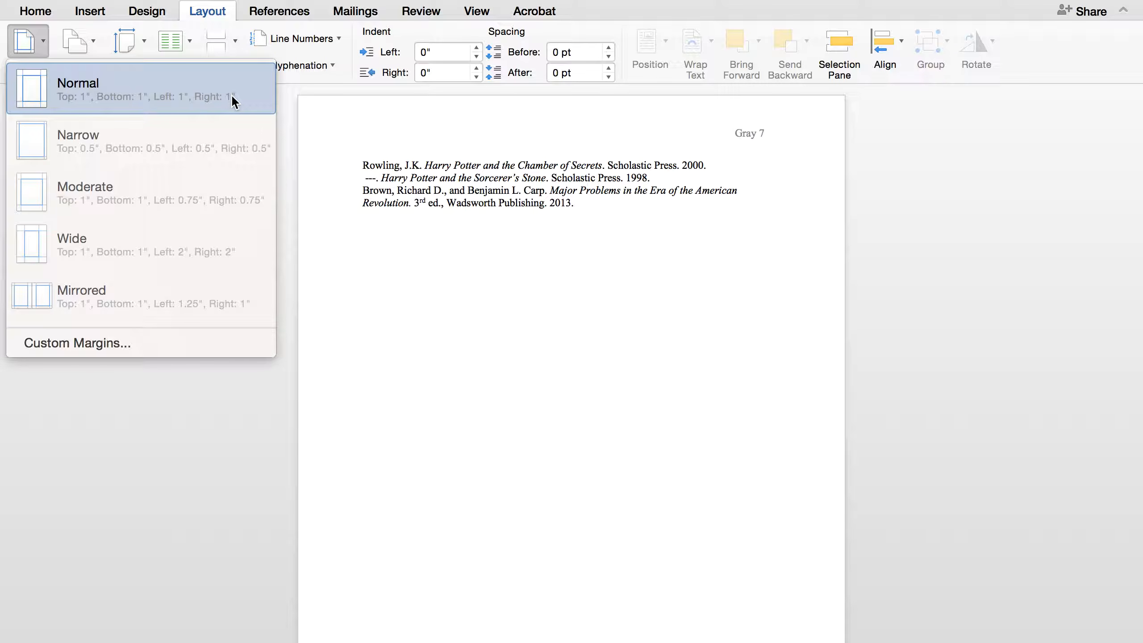
{"action": "left_click", "coordinate": [446, 243]}
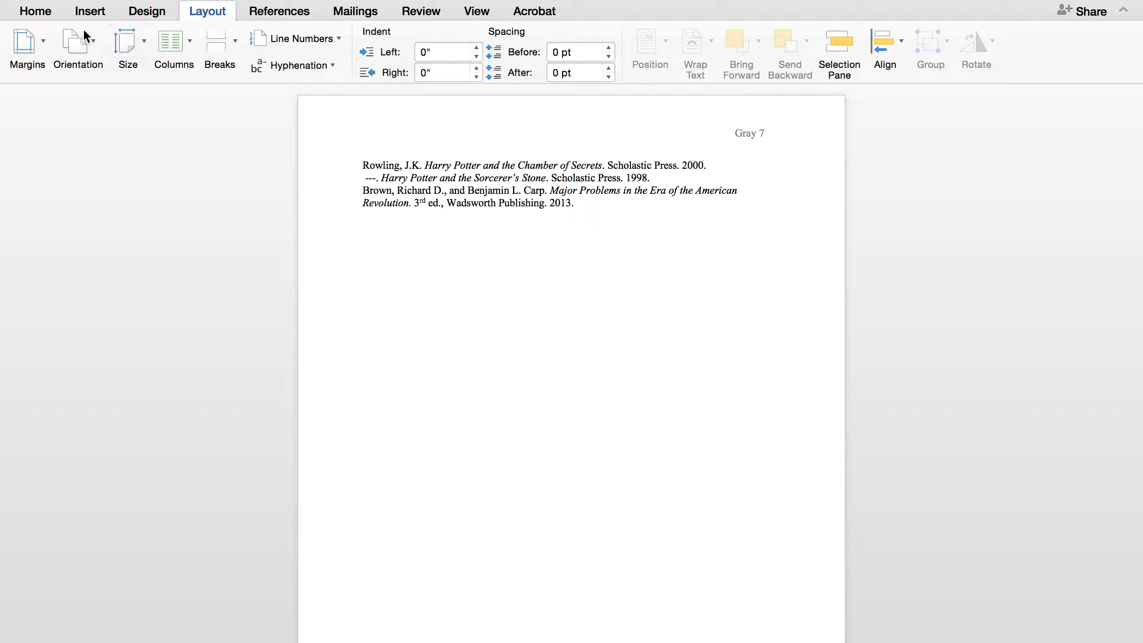
Step: Add a centered title line reading "Works Cited" above the first citation
{"action": "left_click", "coordinate": [41, 13]}
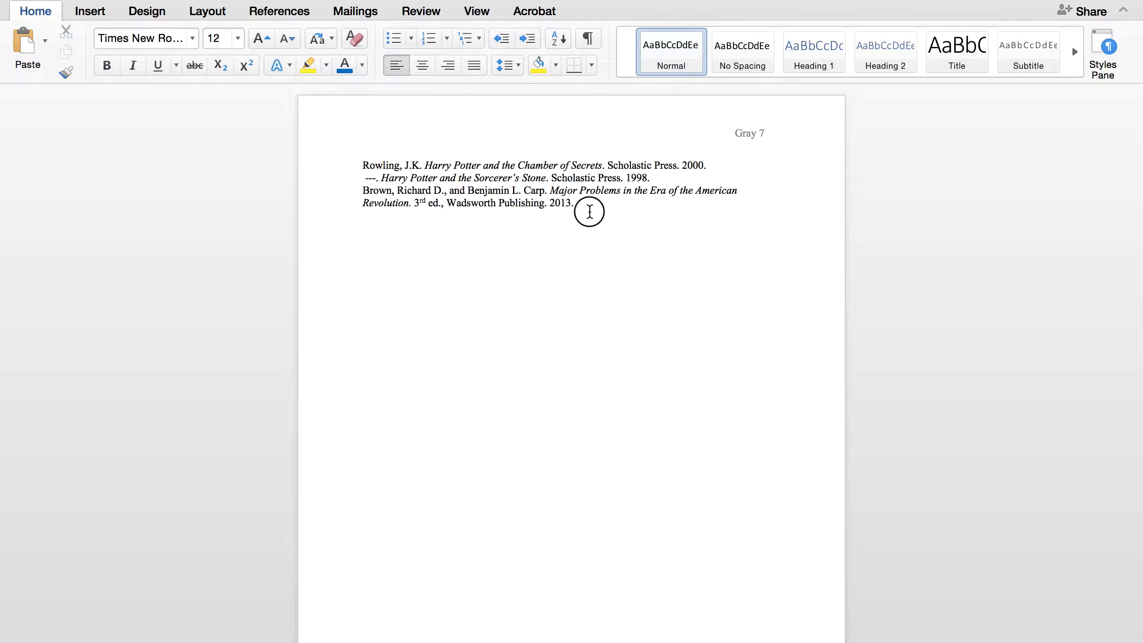
{"action": "left_click_drag", "start_coordinate": [590, 212], "coordinate": [426, 140]}
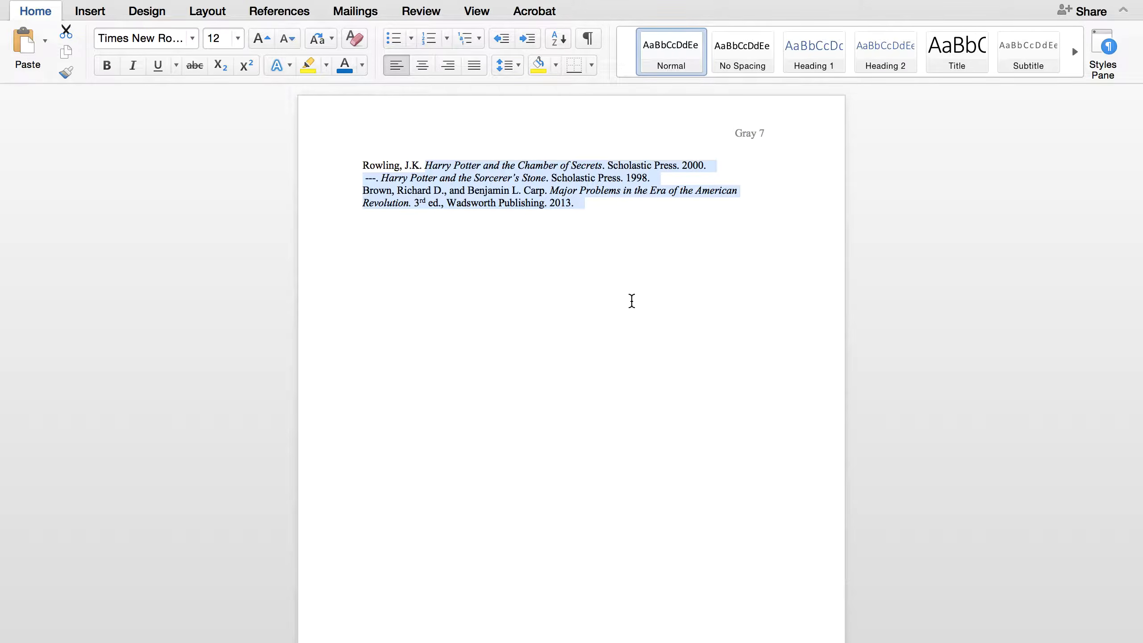
{"action": "left_click", "coordinate": [578, 216]}
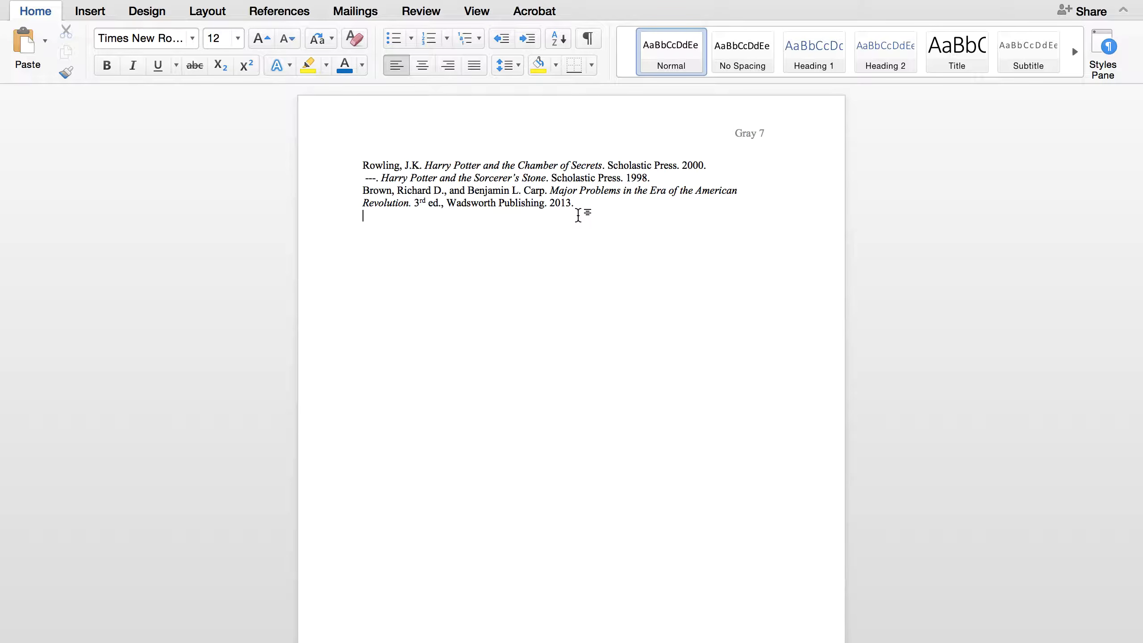
{"action": "left_click", "coordinate": [361, 164]}
{"action": "double_click", "coordinate": [362, 165]}
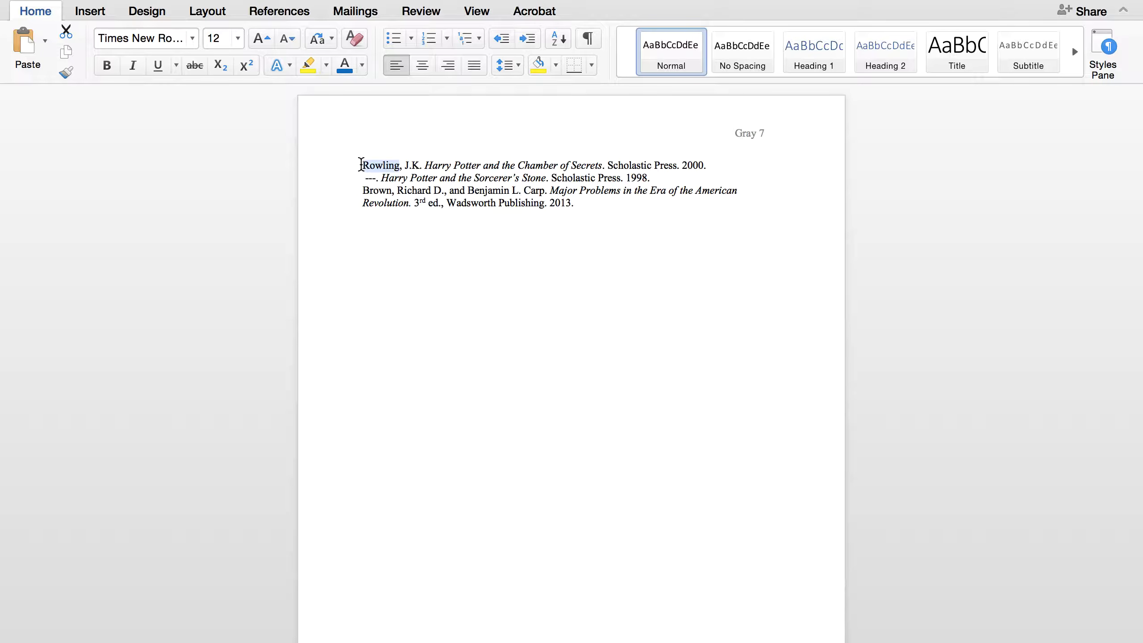
{"action": "key", "text": "Return"}
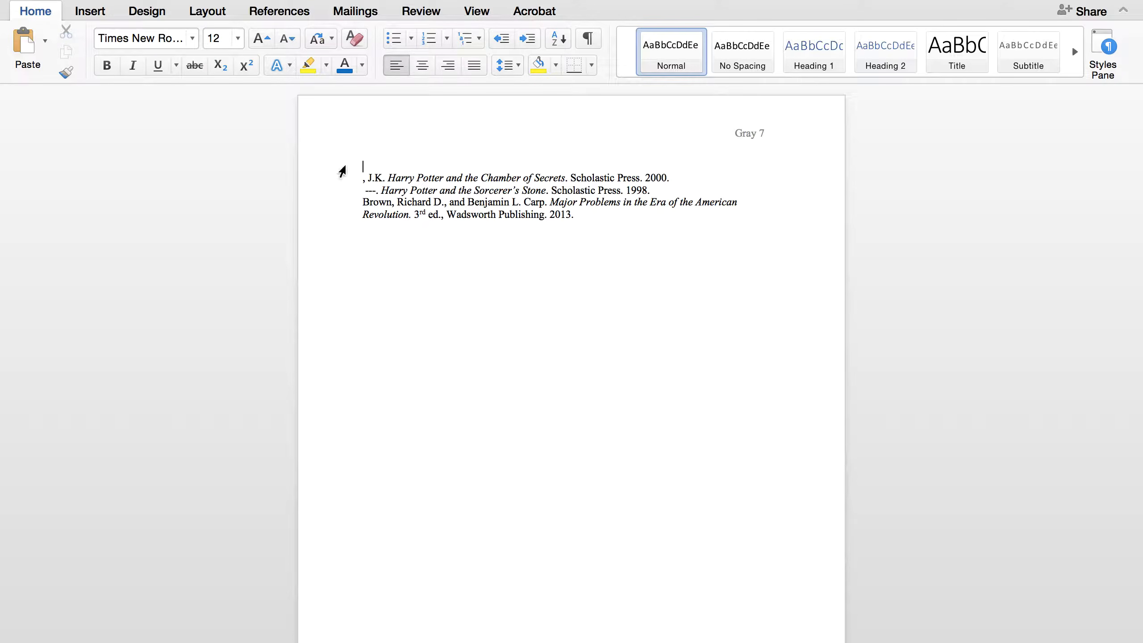
{"action": "left_click", "coordinate": [422, 66]}
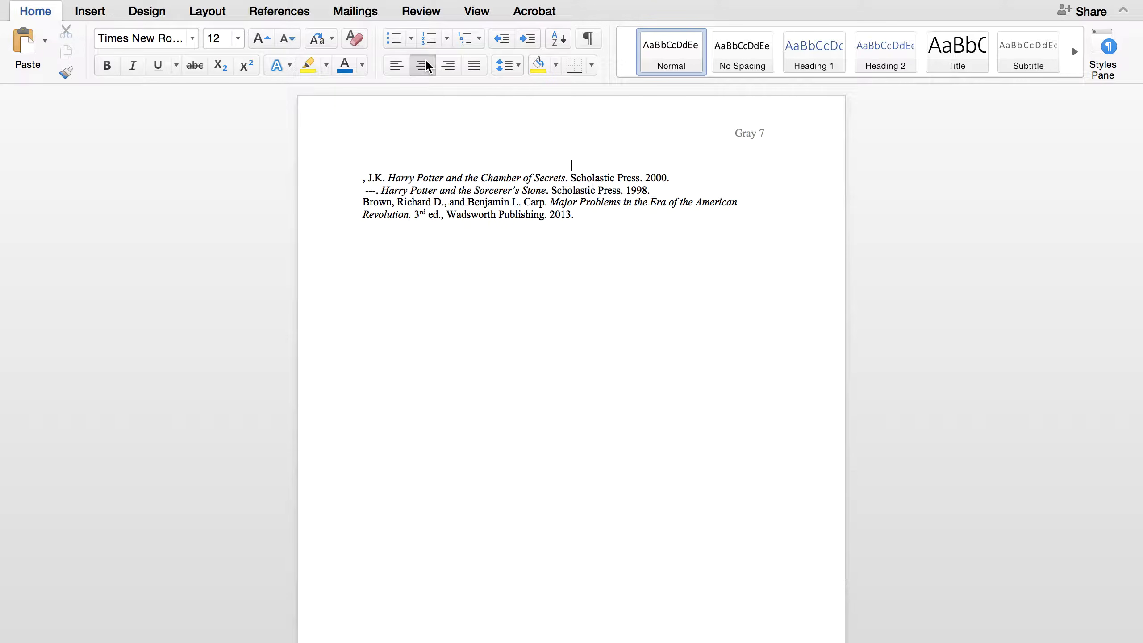
{"action": "type", "text": "Works Cited"}
Step: Set the line spacing of the title and all citation entries to Double in the paragraph settings
{"action": "left_click_drag", "start_coordinate": [574, 214], "coordinate": [512, 134]}
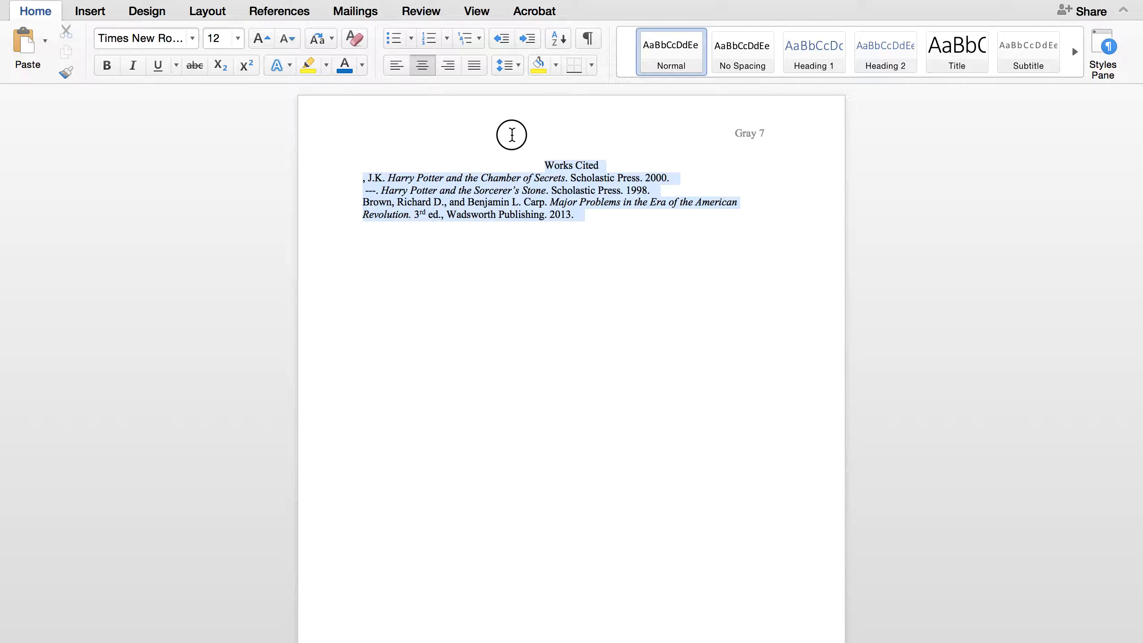
{"action": "right_click", "coordinate": [426, 206]}
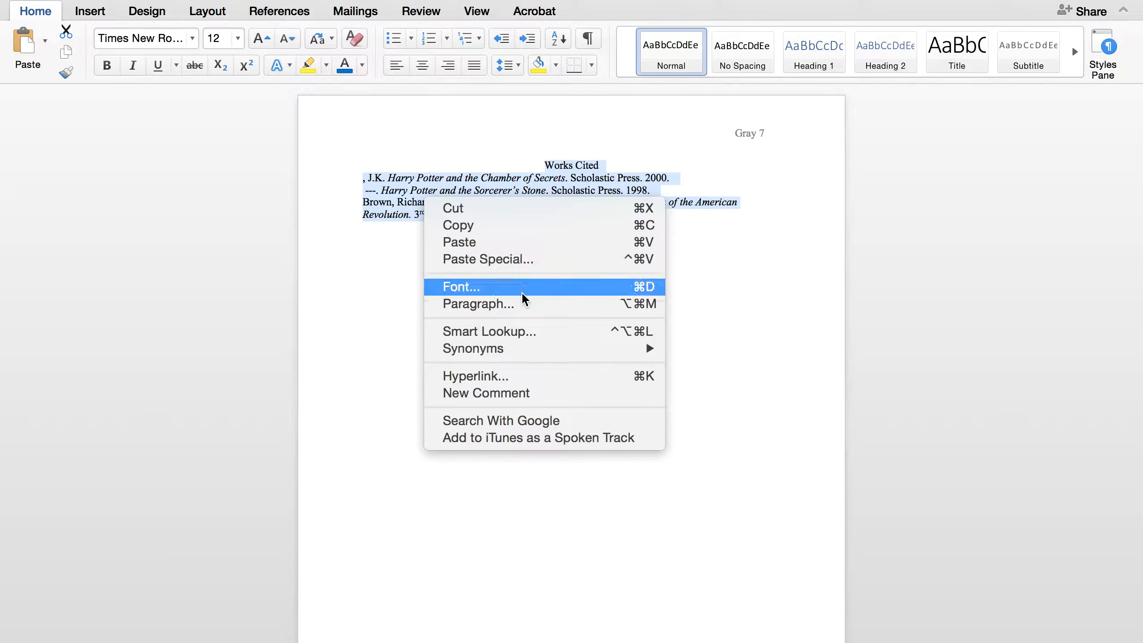
{"action": "left_click", "coordinate": [514, 304]}
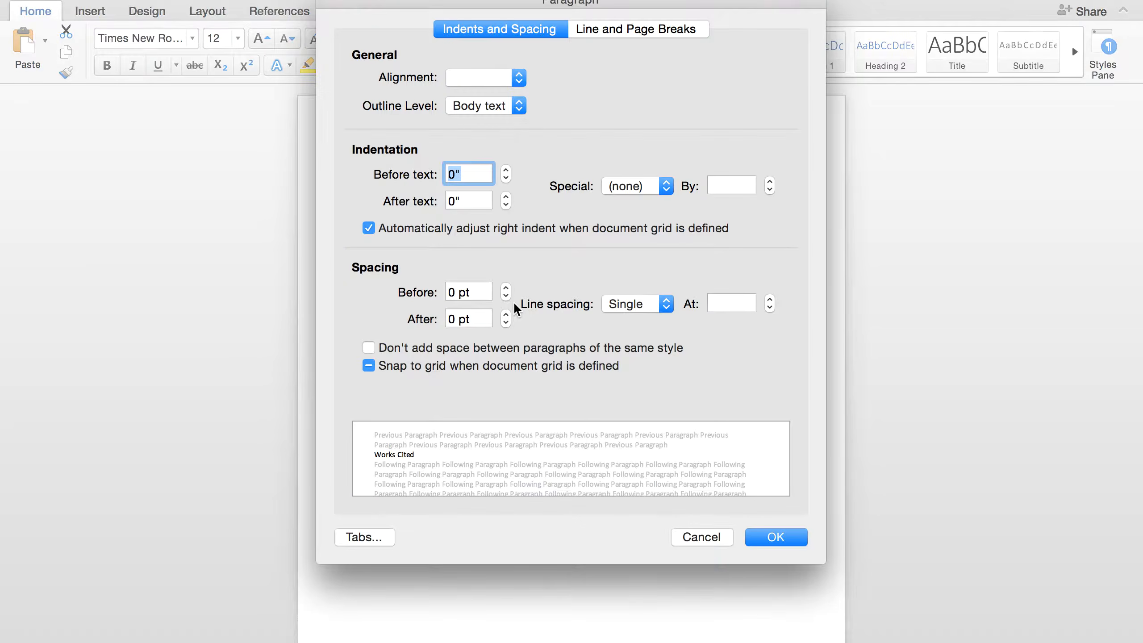
{"action": "left_click", "coordinate": [643, 306]}
{"action": "left_click", "coordinate": [646, 332]}
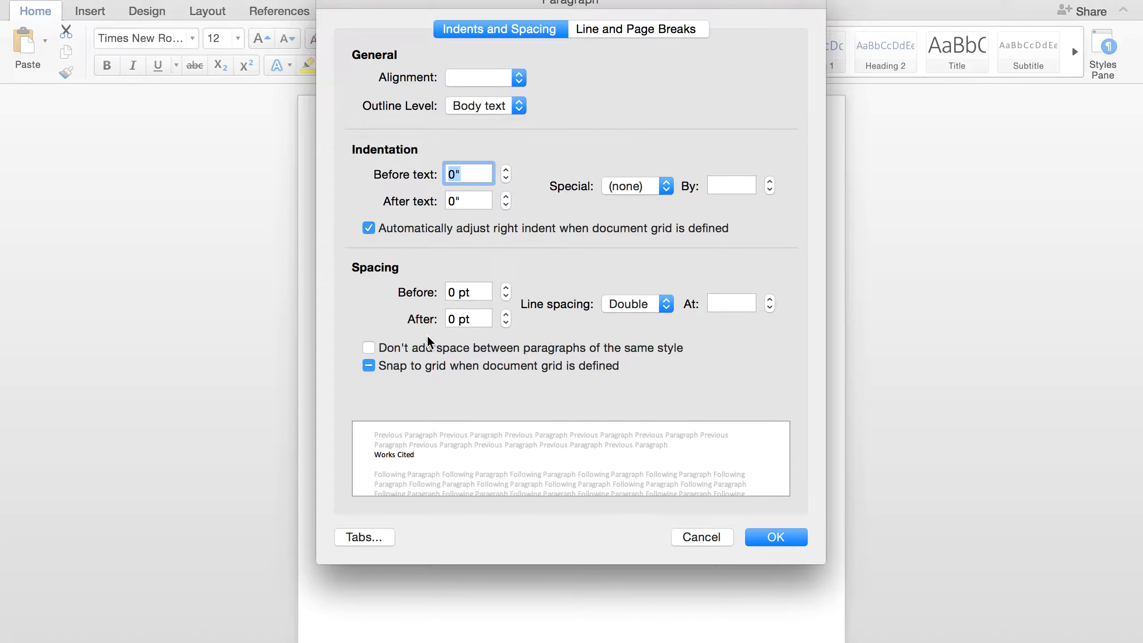
Step: Apply a Hanging special indent of 0.5" to the selected title and citations, keeping the spacing before and after at 0 pt
{"action": "left_click", "coordinate": [400, 289]}
{"action": "left_click_drag", "start_coordinate": [662, 3], "coordinate": [949, 86]}
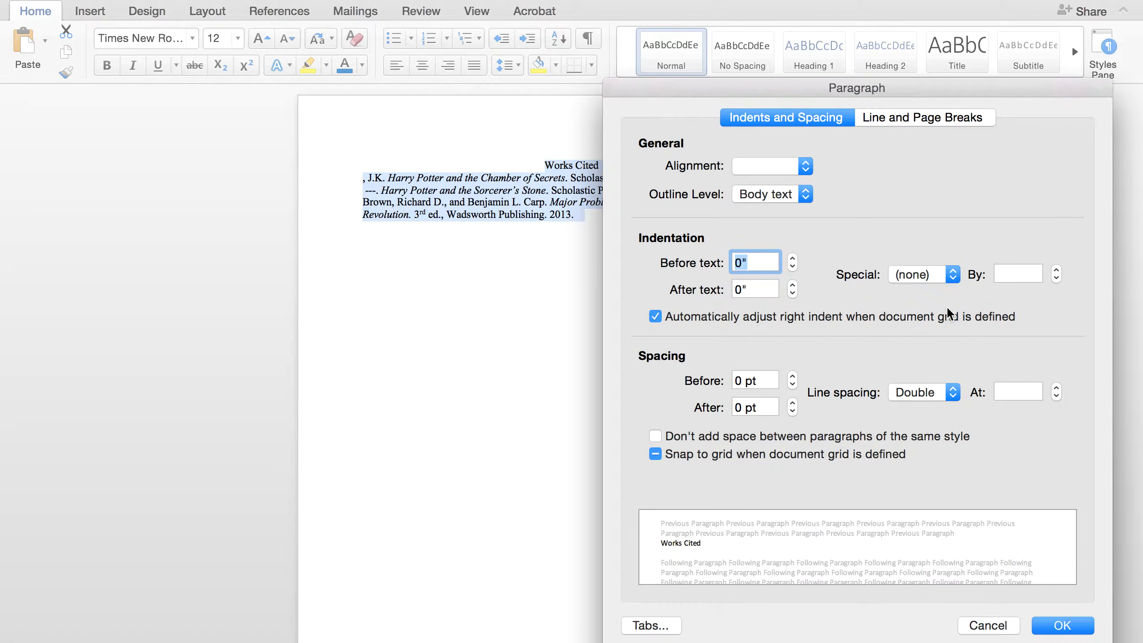
{"action": "left_click", "coordinate": [953, 274]}
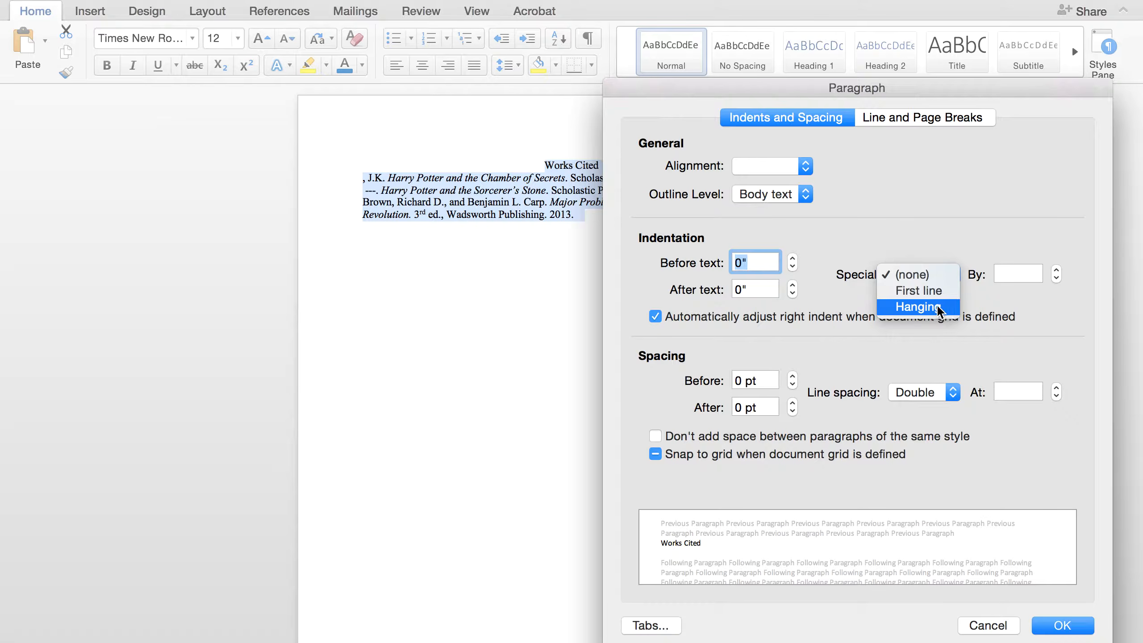
{"action": "left_click", "coordinate": [902, 305]}
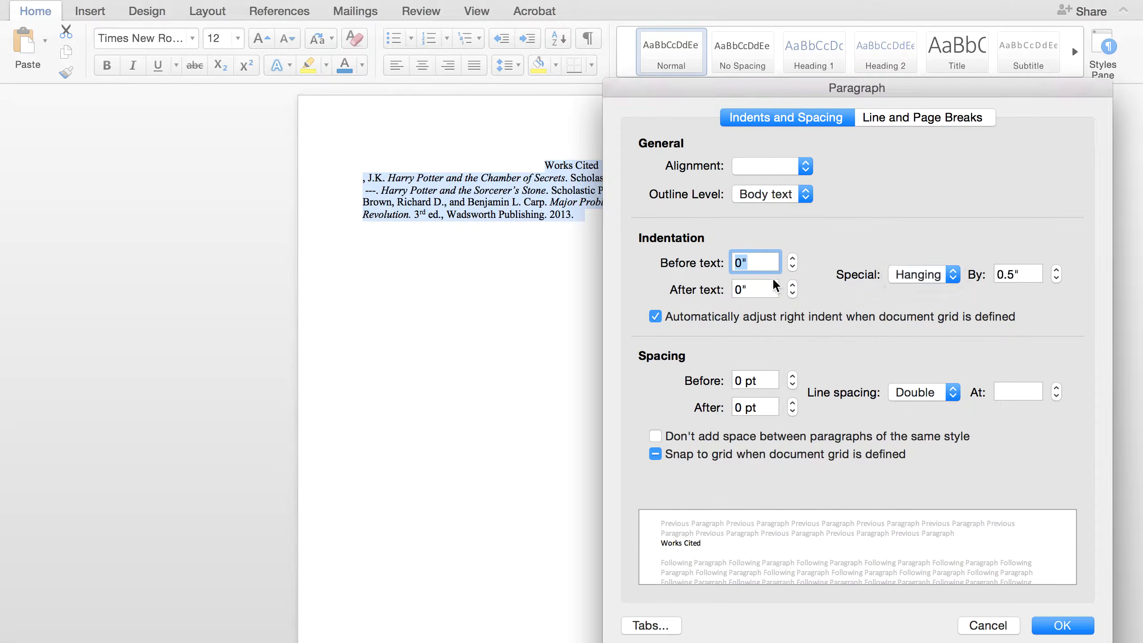
{"action": "left_click", "coordinate": [1060, 623]}
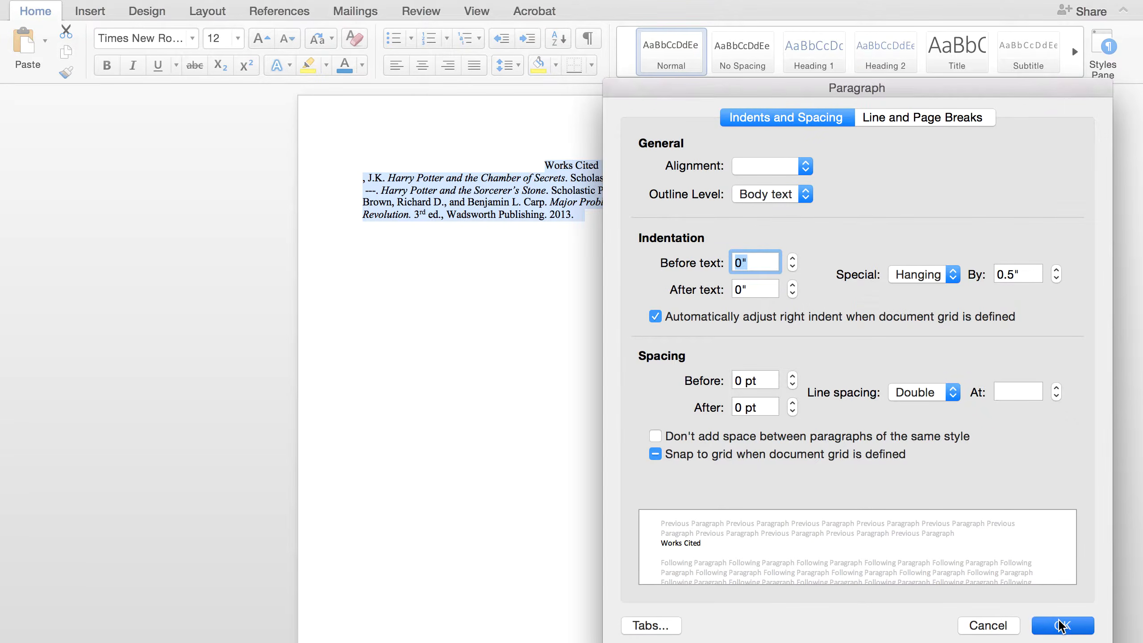
{"action": "left_click", "coordinate": [567, 266]}
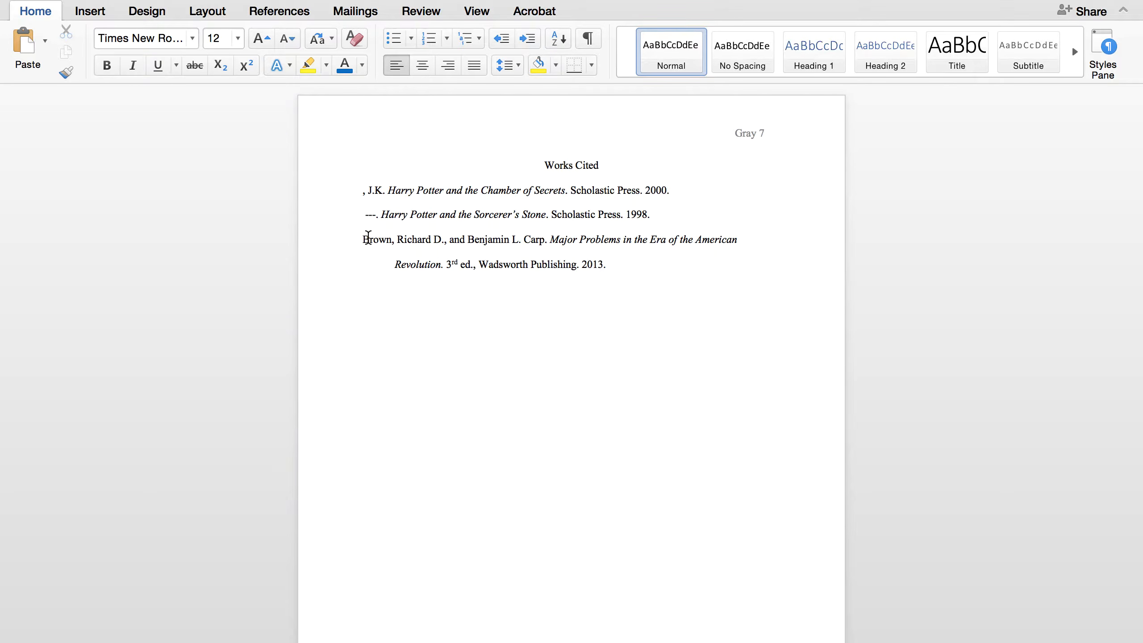
Step: Move the "Major Problems in the Era of the American Revolution" citation directly below the title, leaving no blank line after it
{"action": "left_click_drag", "start_coordinate": [365, 238], "coordinate": [622, 257]}
{"action": "left_click", "coordinate": [382, 262]}
{"action": "left_click_drag", "start_coordinate": [617, 267], "coordinate": [349, 245]}
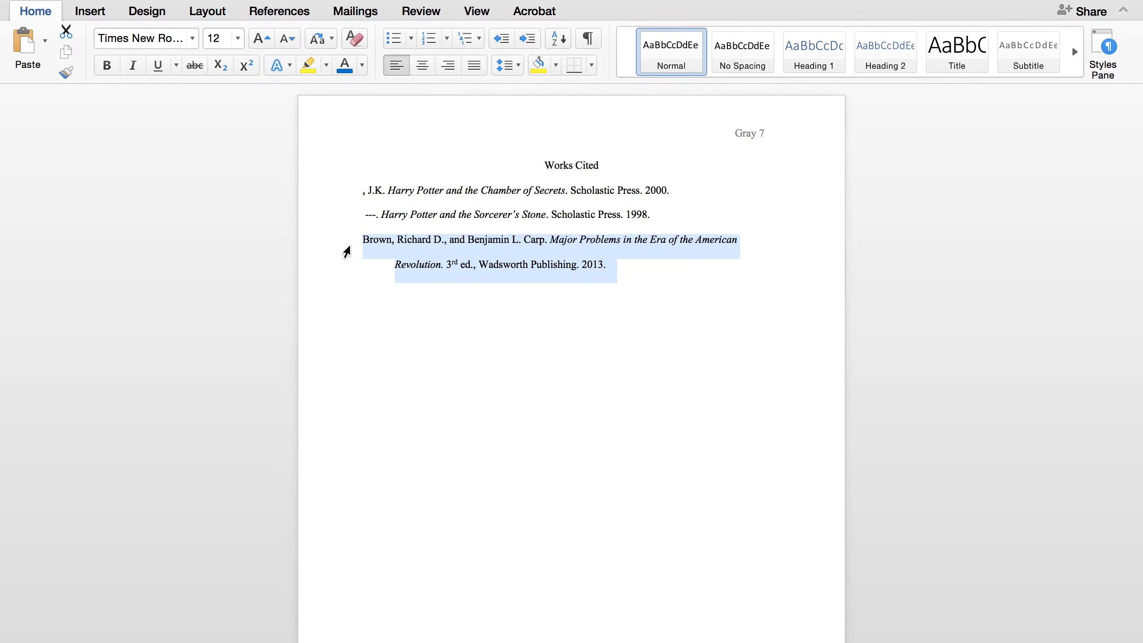
{"action": "key", "text": "super+x"}
{"action": "left_click", "coordinate": [360, 191]}
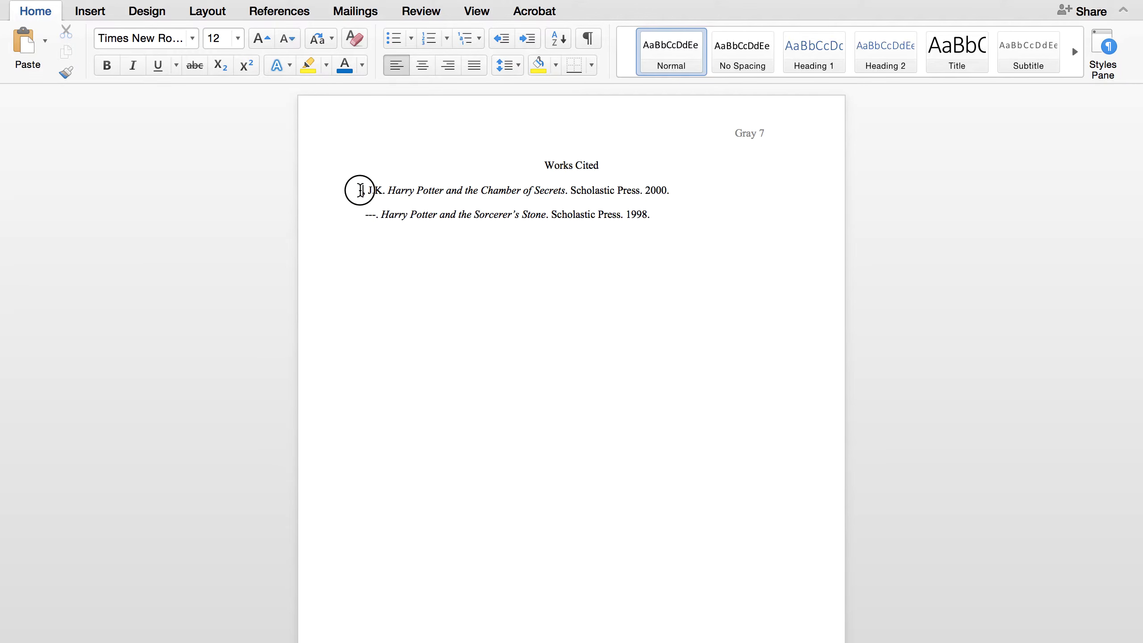
{"action": "key", "text": "Return"}
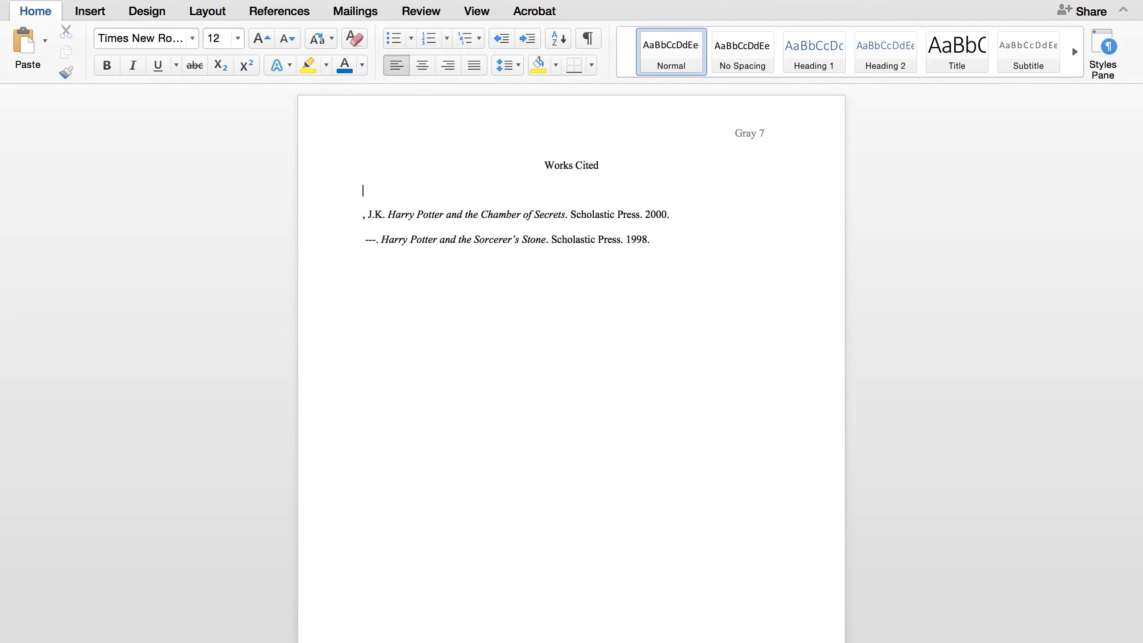
{"action": "key", "text": "super+v"}
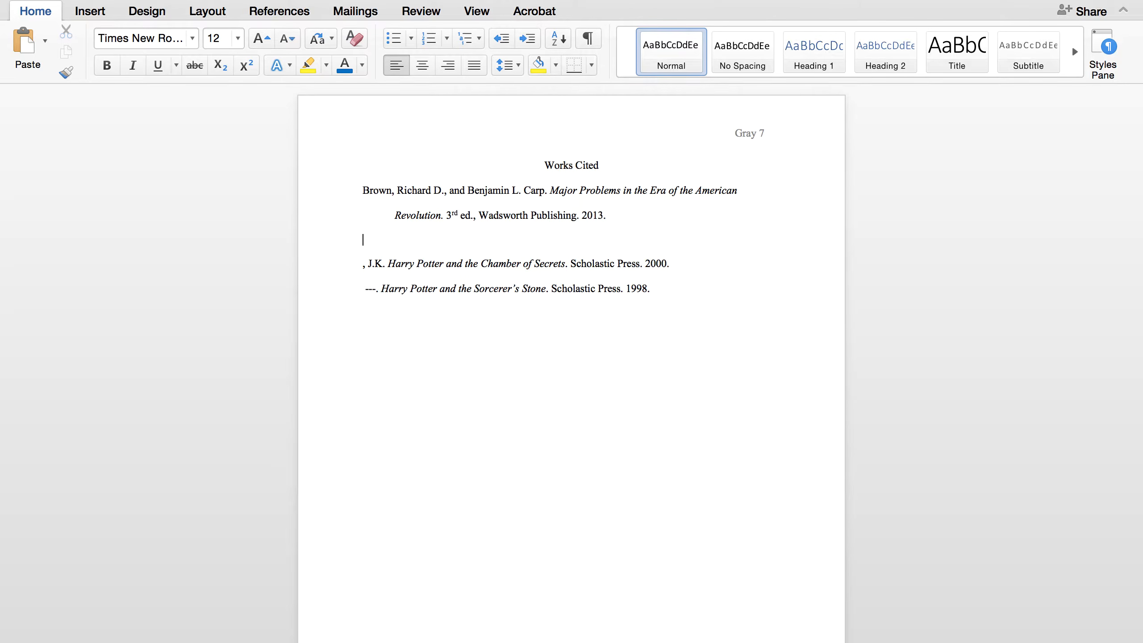
{"action": "key", "text": "BackSpace"}
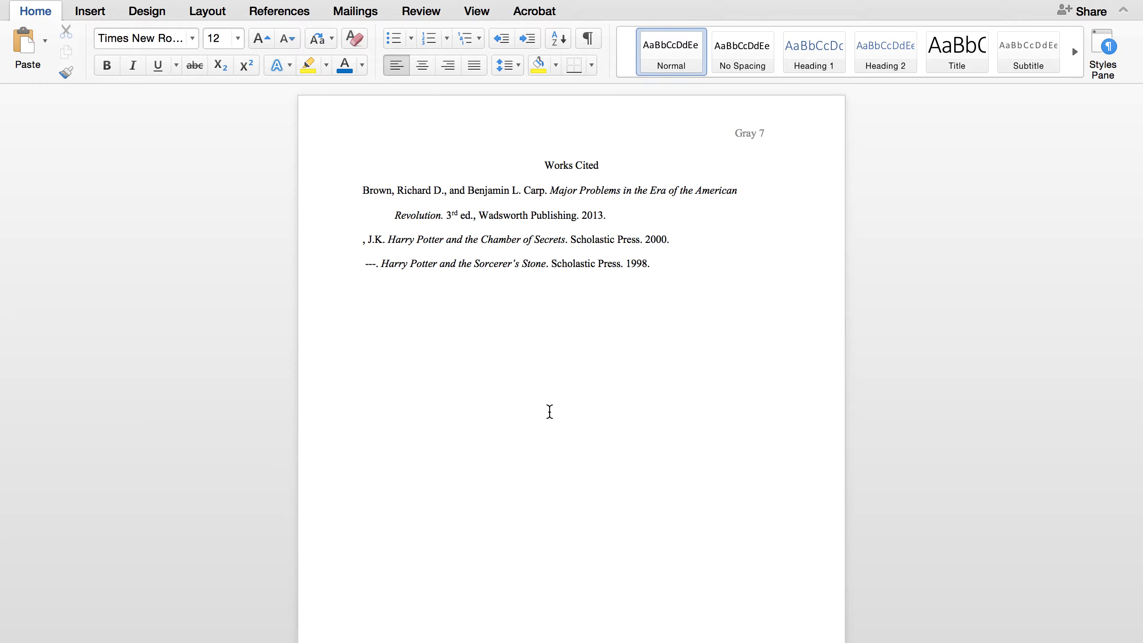
Step: Restore the missing author surname "Rowling" at the start of the "Harry Potter and the Chamber of Secrets" citation
{"action": "type", "text": "Rowling"}
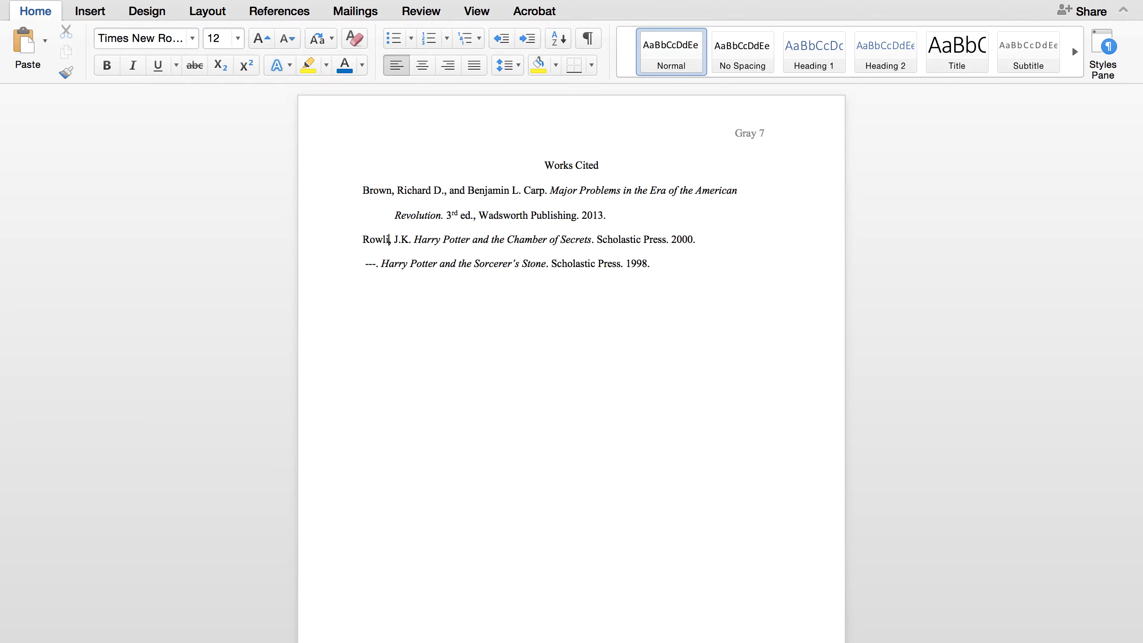
{"action": "left_click", "coordinate": [503, 289]}
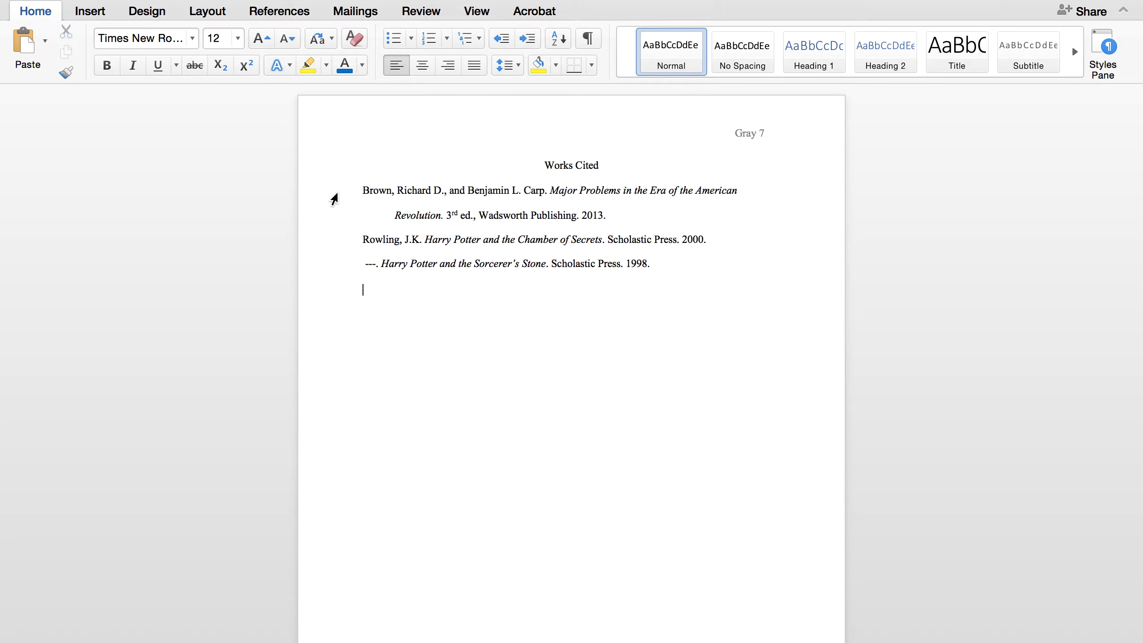